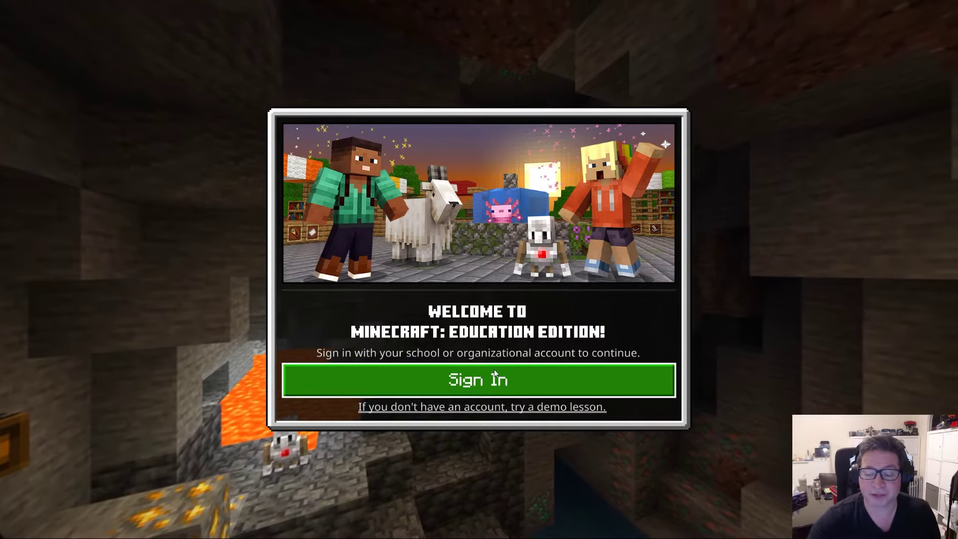
# Sign in to Minecraft: Education Edition with the school account to reach the main menu
pyautogui.click(508, 381)
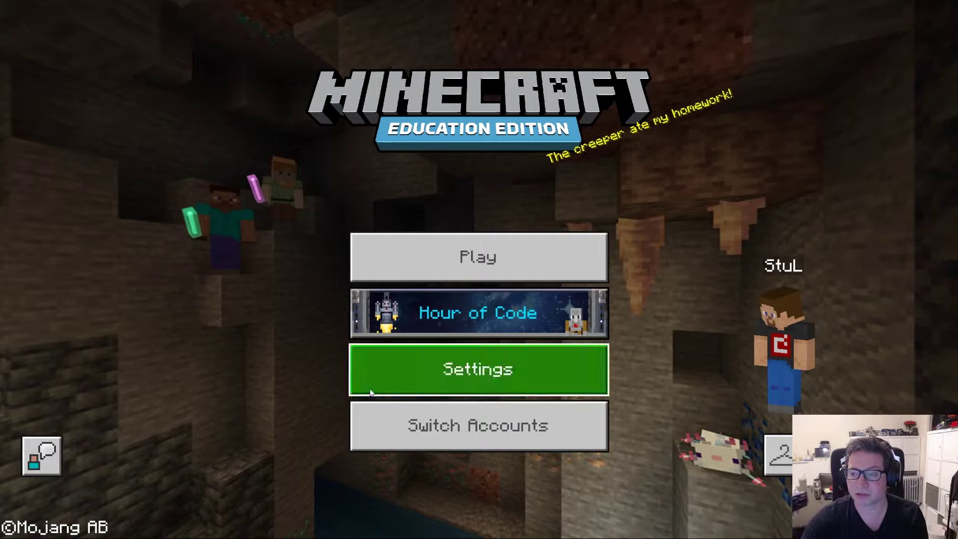
# Leave the character skin unchanged and go to the Play screen
pyautogui.click(779, 455)
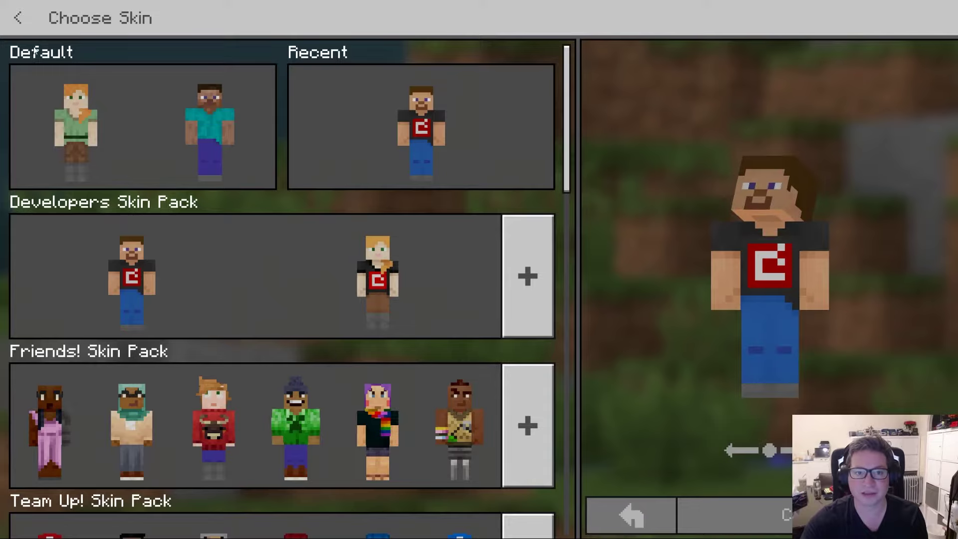
pyautogui.click(18, 18)
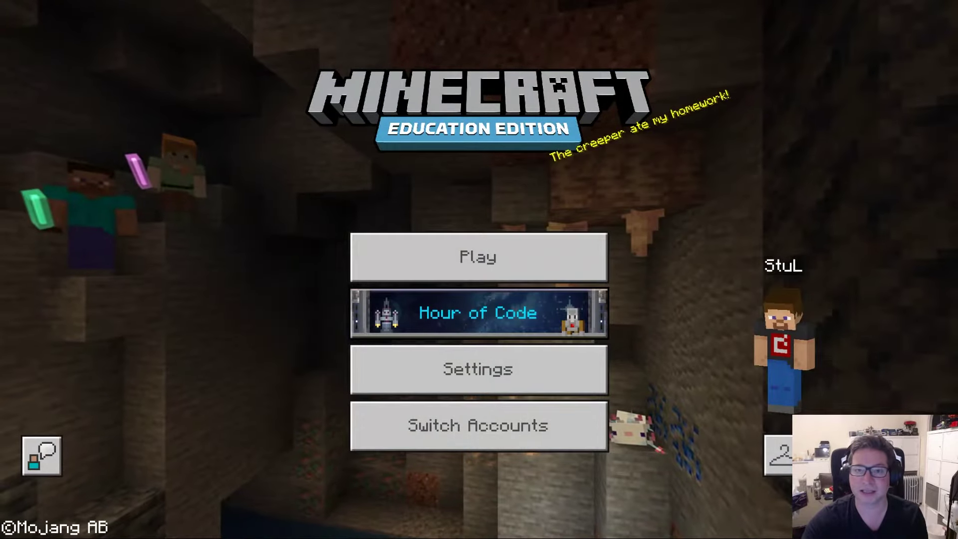
pyautogui.click(465, 258)
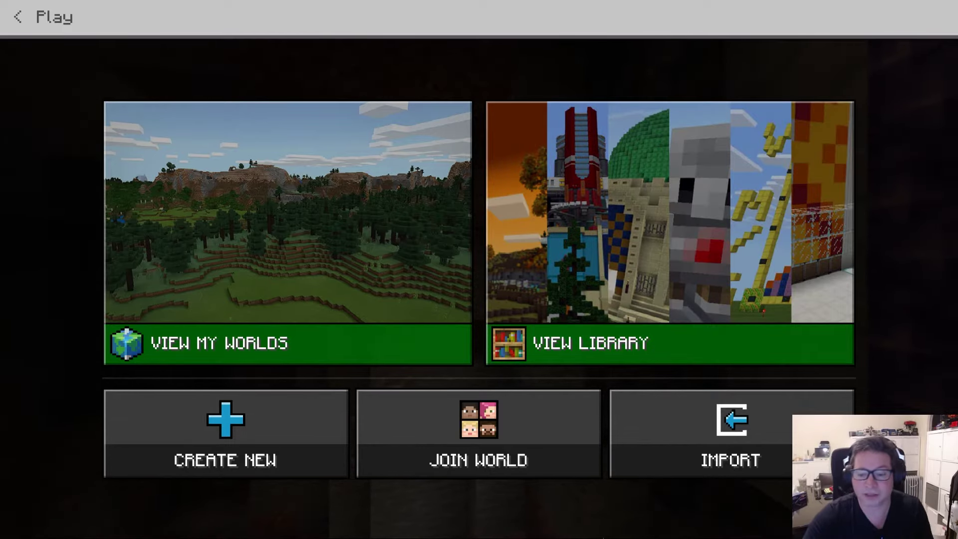
pyautogui.click(473, 442)
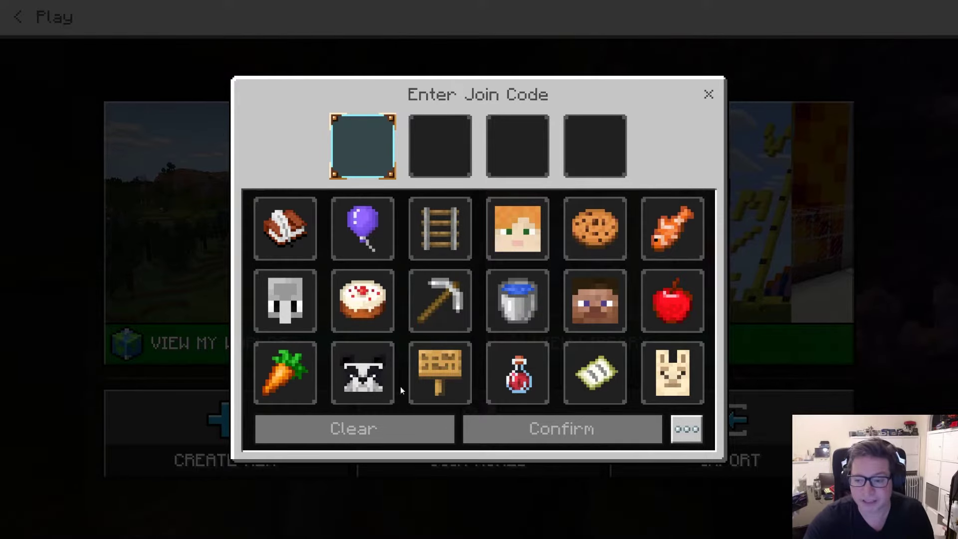
pyautogui.click(708, 95)
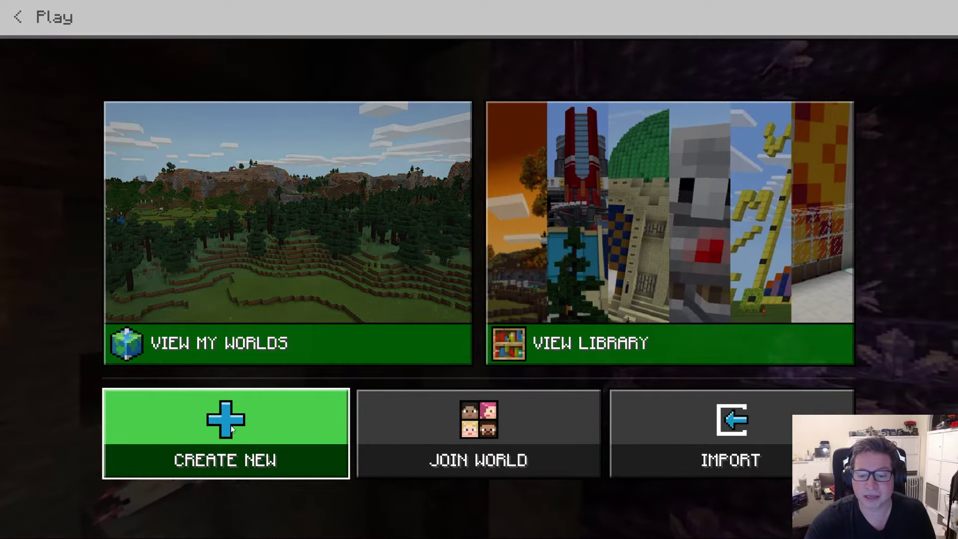
# Create a new blank world and set its Default Game Mode to Creative
pyautogui.click(231, 426)
pyautogui.click(239, 401)
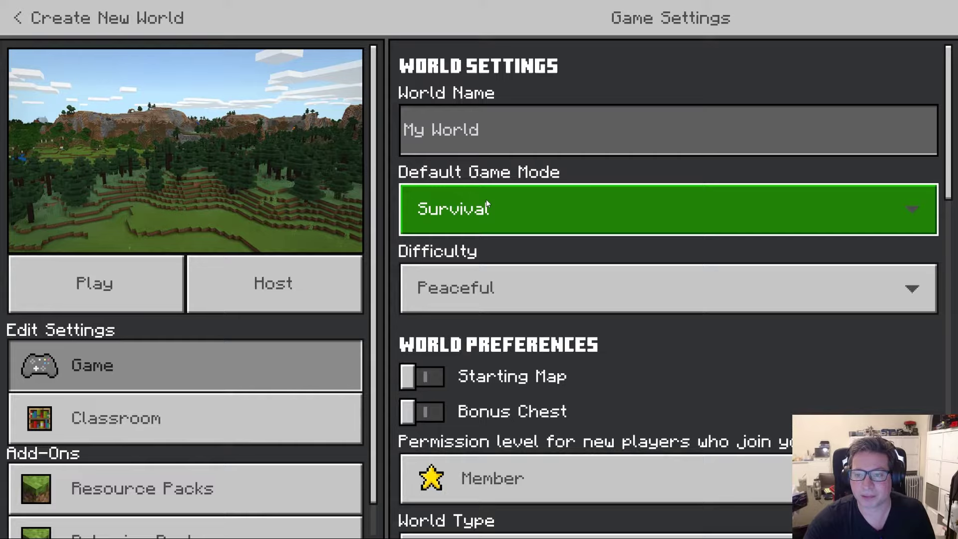
pyautogui.click(486, 199)
pyautogui.click(471, 232)
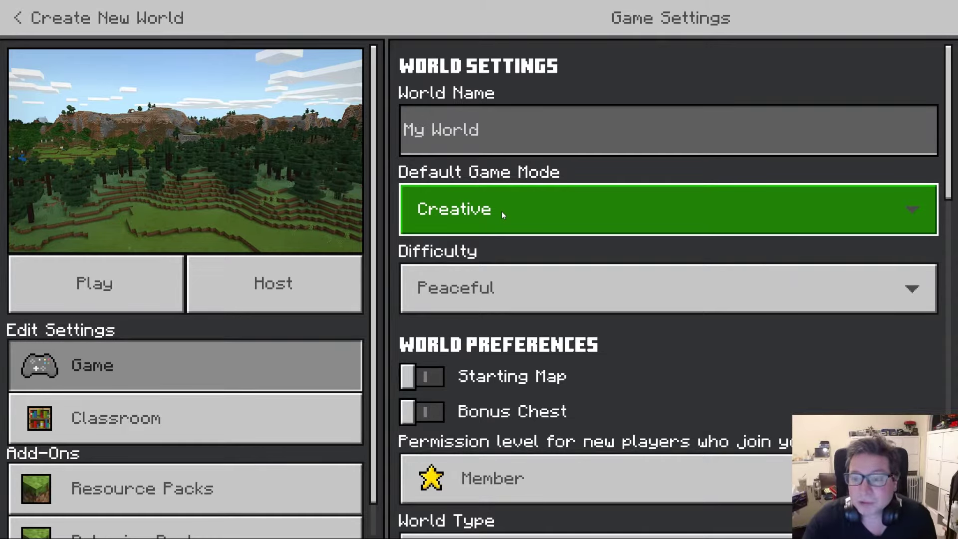
pyautogui.click(518, 209)
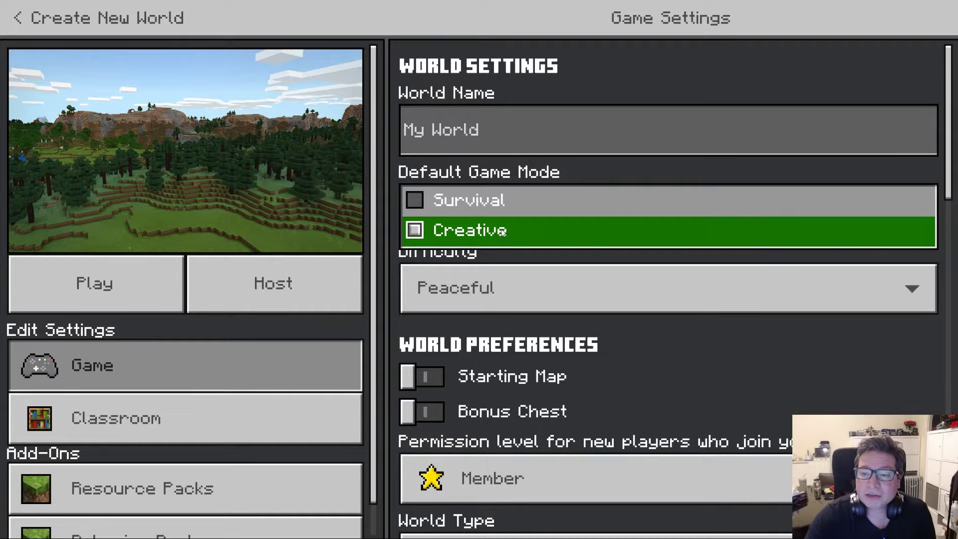
pyautogui.click(465, 205)
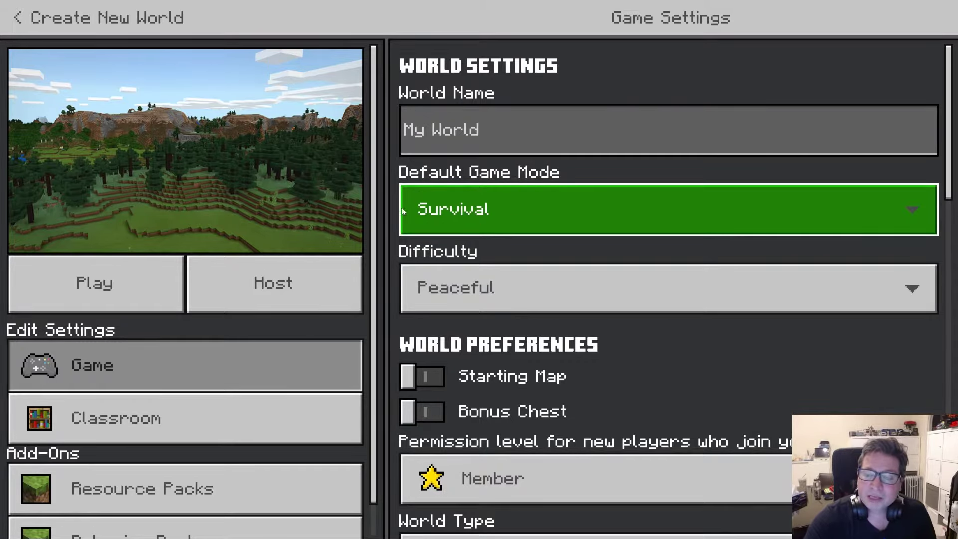
pyautogui.click(505, 209)
pyautogui.click(474, 229)
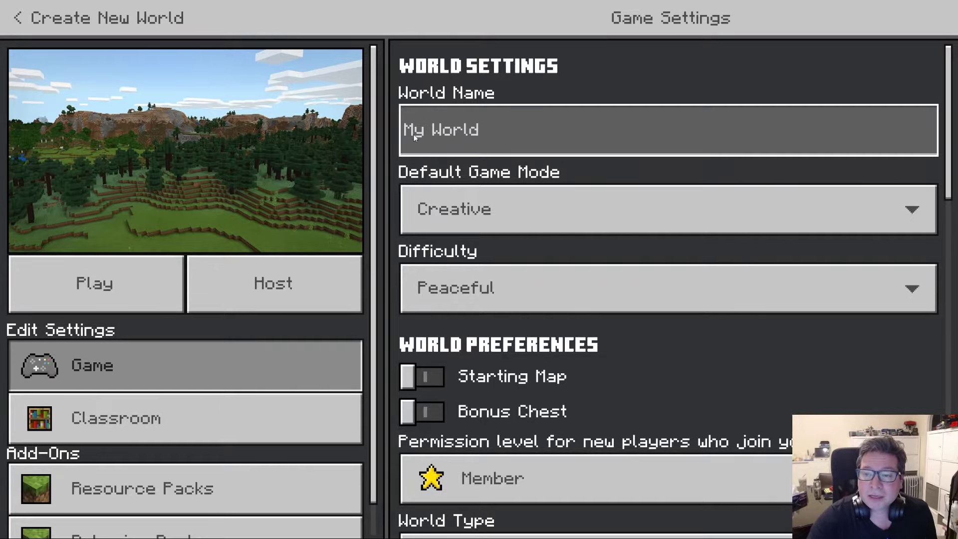
# Rename the world to '6L world', leaving Starting Map off
pyautogui.click(448, 133)
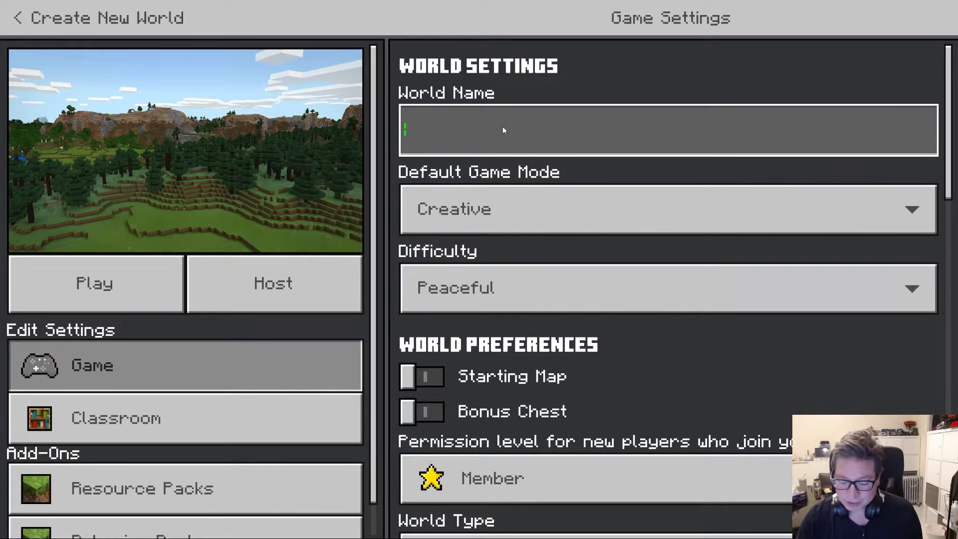
pyautogui.write('6')
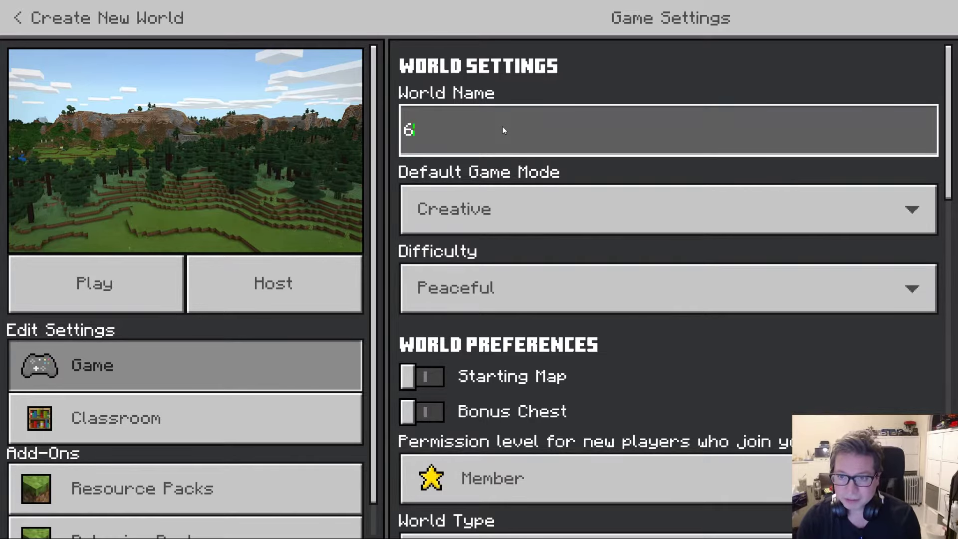
pyautogui.write('L world')
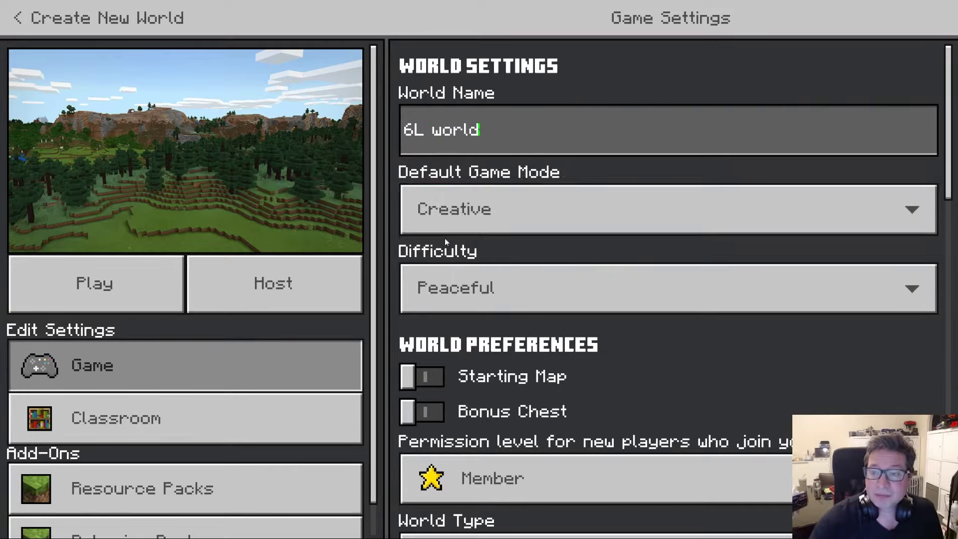
pyautogui.click(705, 387)
pyautogui.click(706, 390)
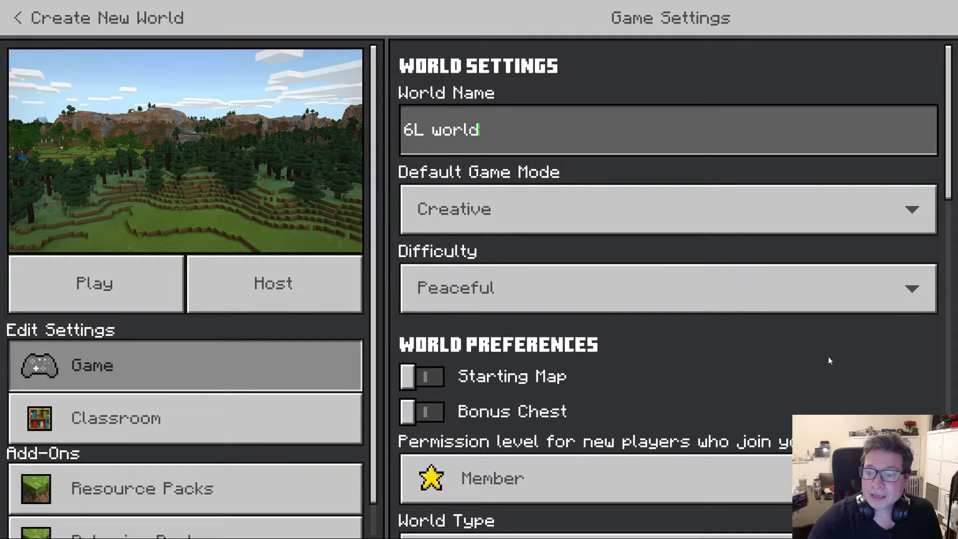
# Turn on Show Coordinates and turn off Fire Spreads and TNT Explodes
pyautogui.moveTo(949, 136); pyautogui.dragTo(954, 317)
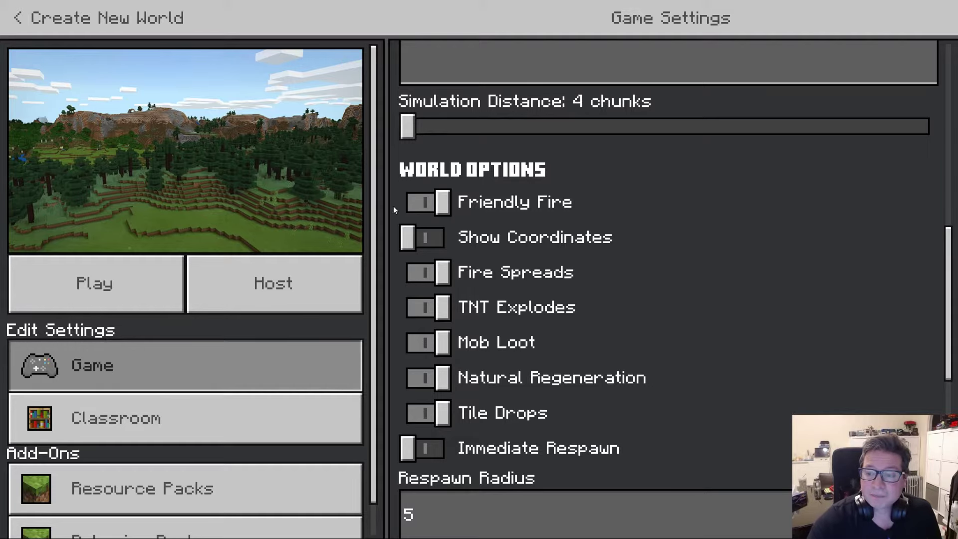
pyautogui.click(430, 244)
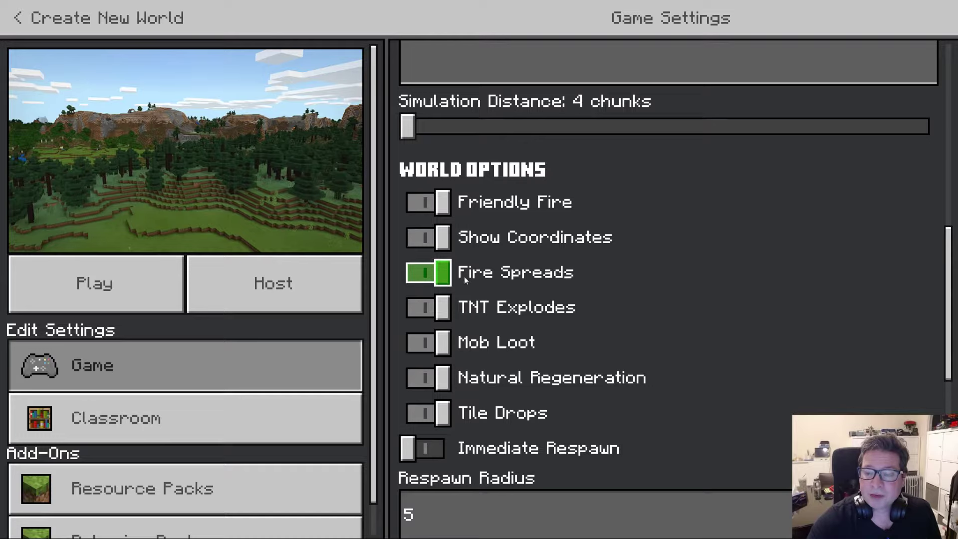
pyautogui.click(432, 279)
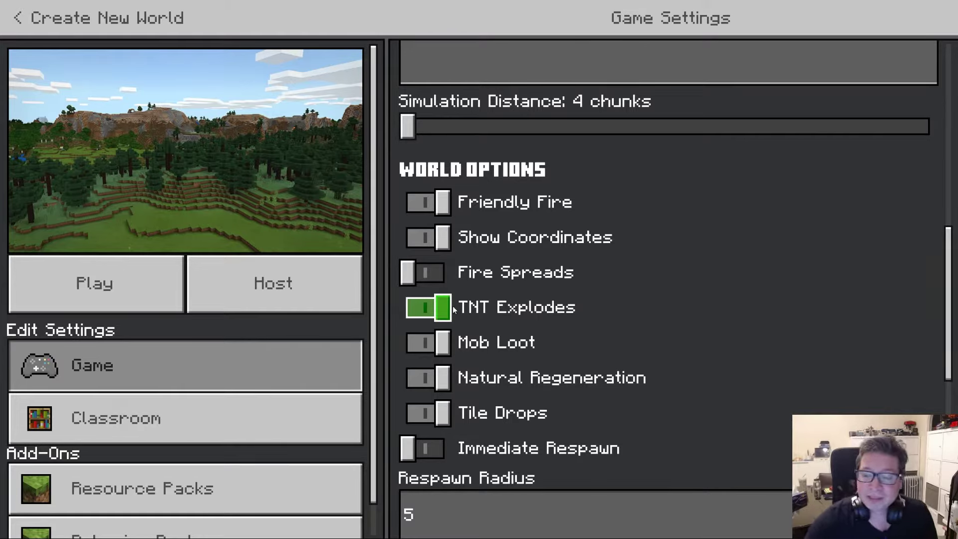
pyautogui.click(435, 313)
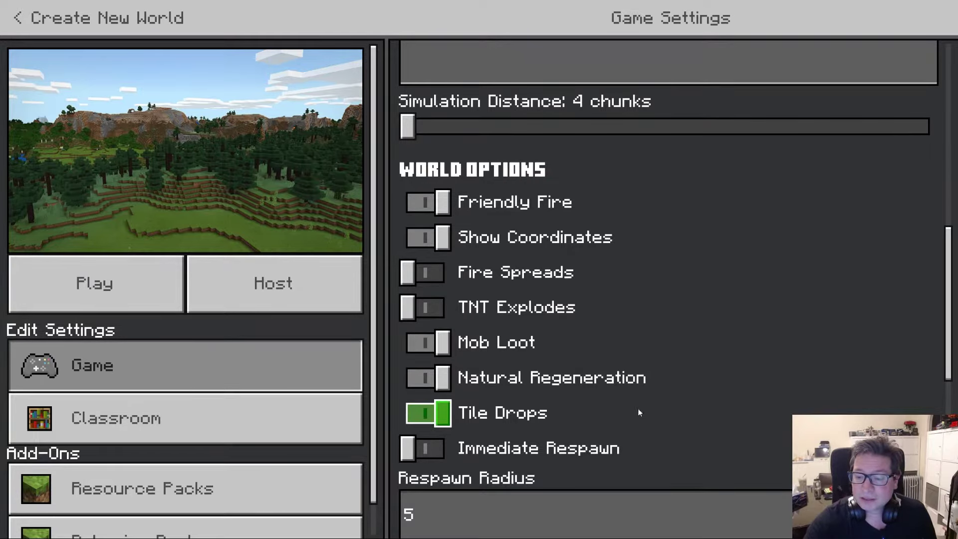
# Switch to the world's Classroom settings
pyautogui.scroll(-1, 669, 407)
pyautogui.scroll(1, 697, 414)
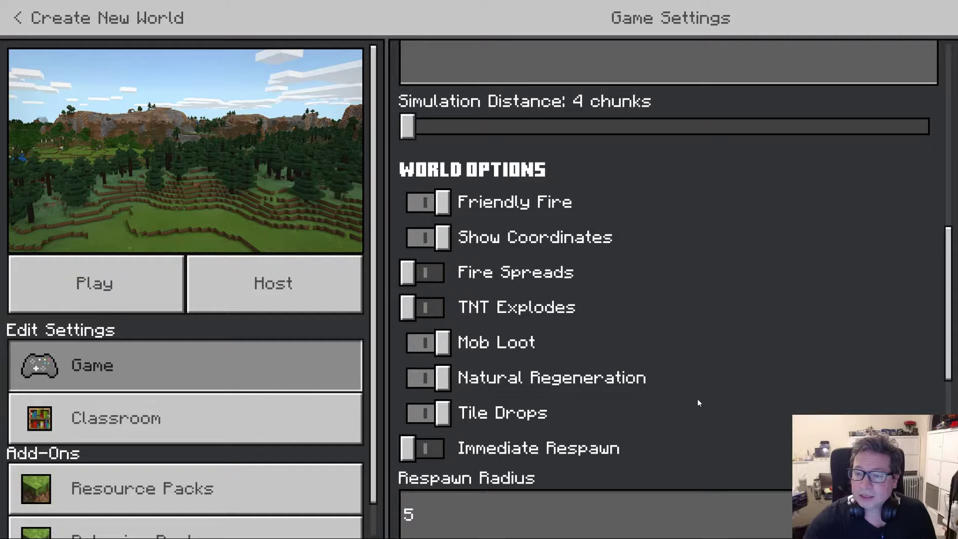
pyautogui.click(168, 414)
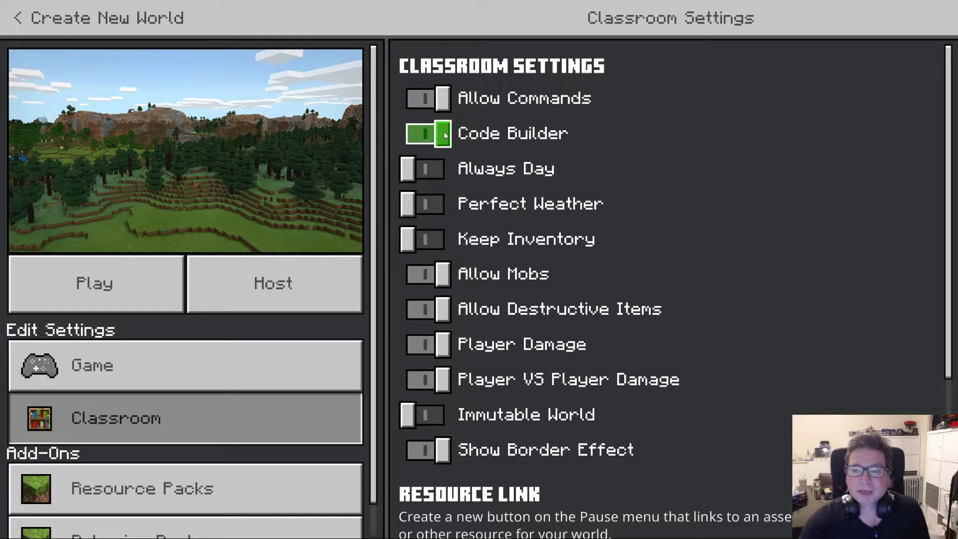
# Turn on Always Day, leaving Perfect Weather off
pyautogui.click(439, 174)
pyautogui.click(433, 204)
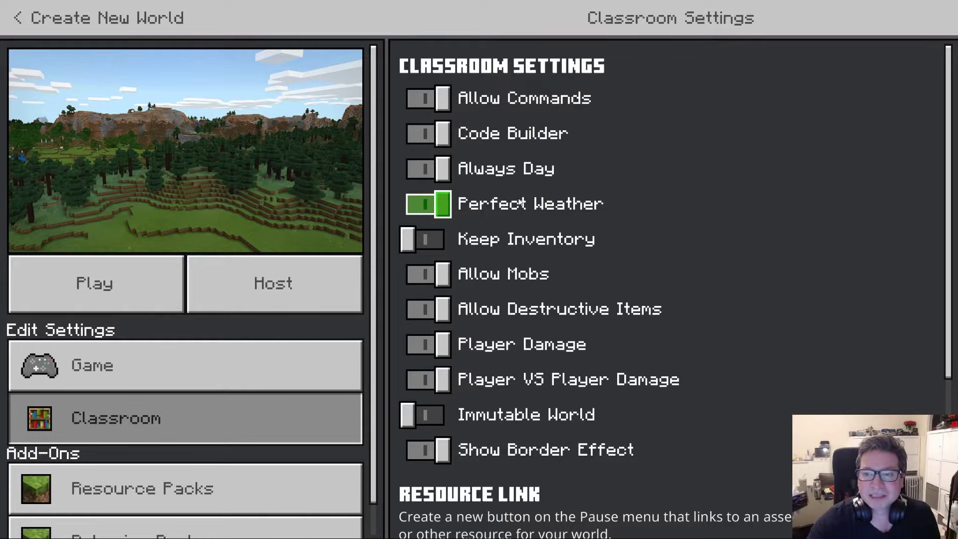
pyautogui.click(443, 209)
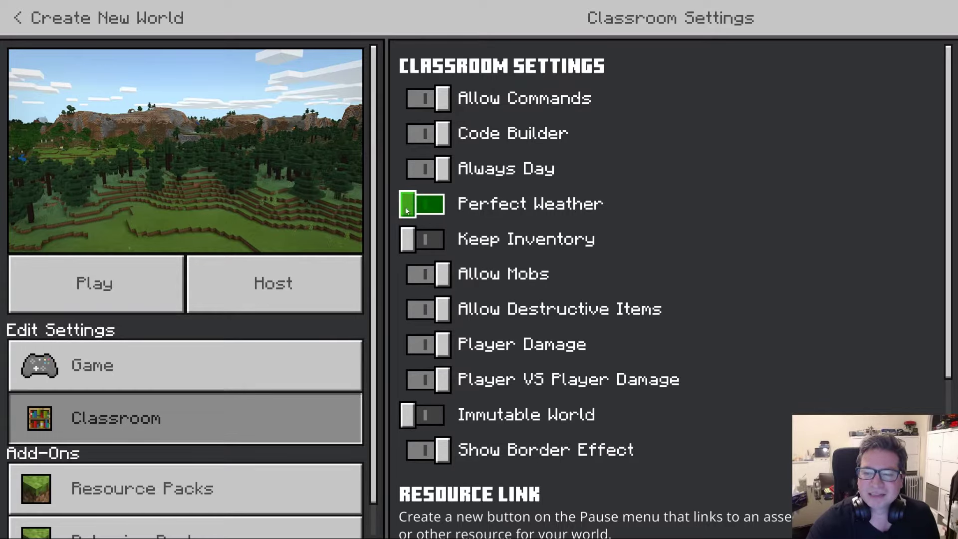
pyautogui.click(411, 174)
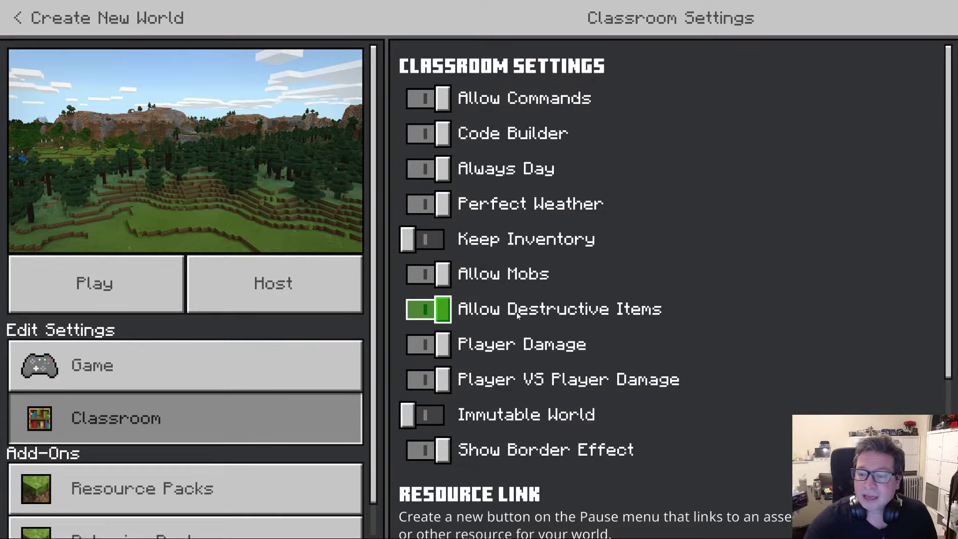
# Disable Allow Destructive Items and Player VS Player Damage, then start the world
pyautogui.click(441, 310)
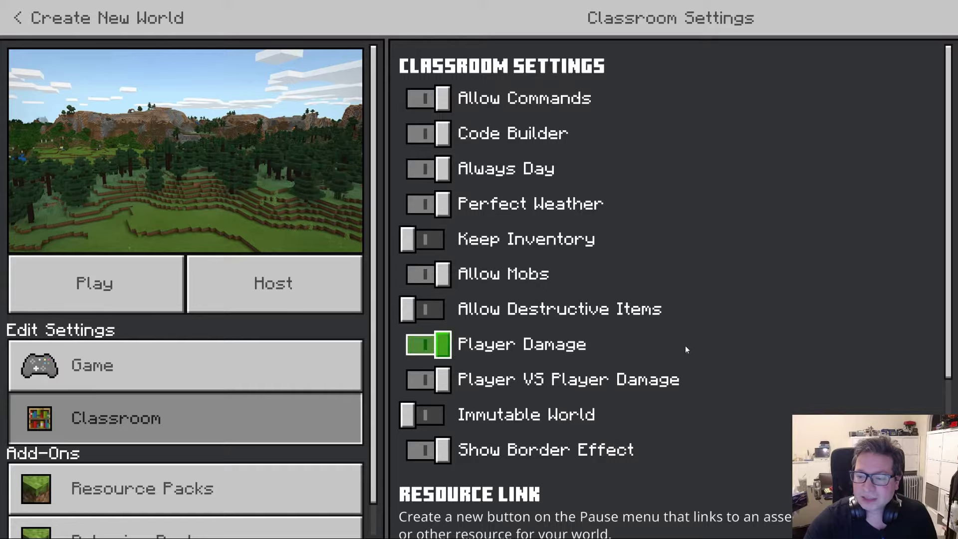
pyautogui.click(517, 387)
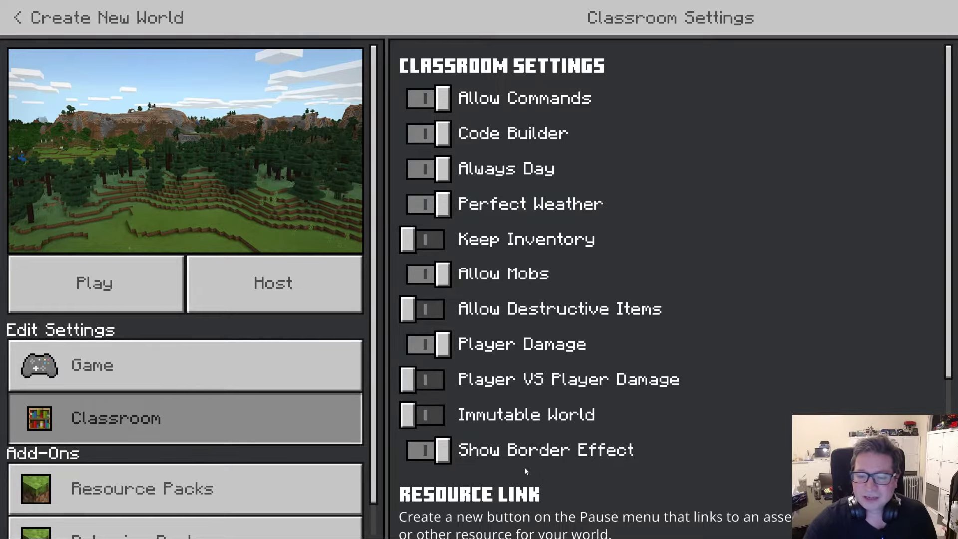
pyautogui.click(88, 290)
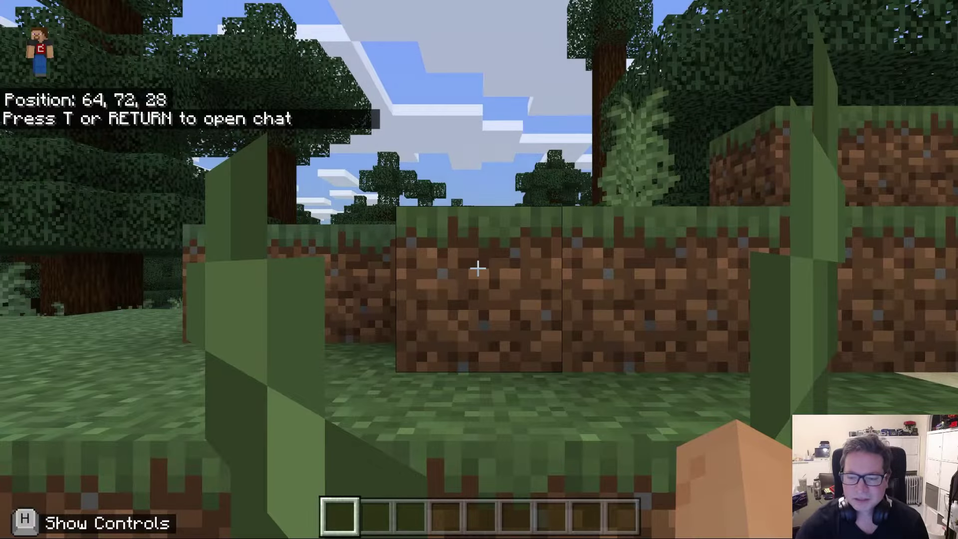
# Walk from the spawn point past the trees down onto the icy beach
pyautogui.moveTo(478, 269)
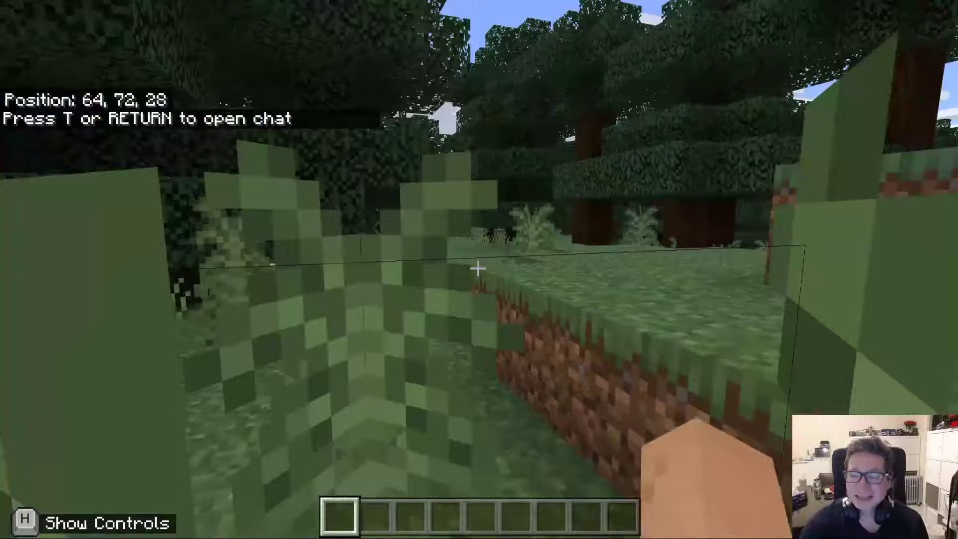
pyautogui.press('w')
pyautogui.press('space')
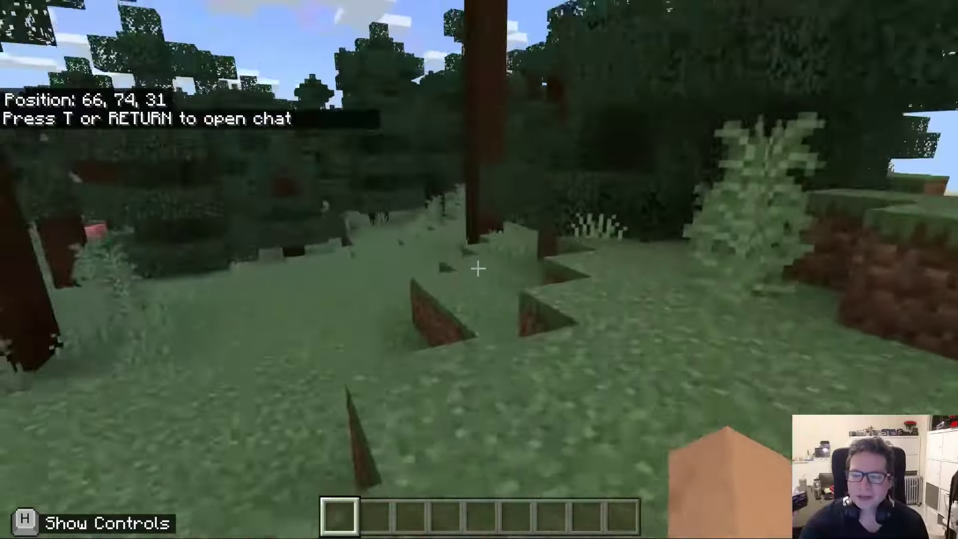
pyautogui.press('w')
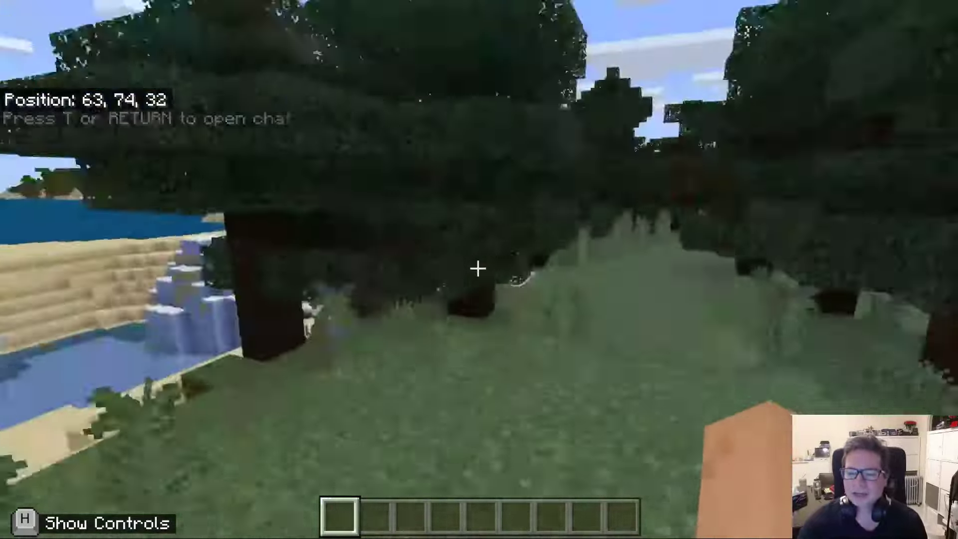
pyautogui.press('w')
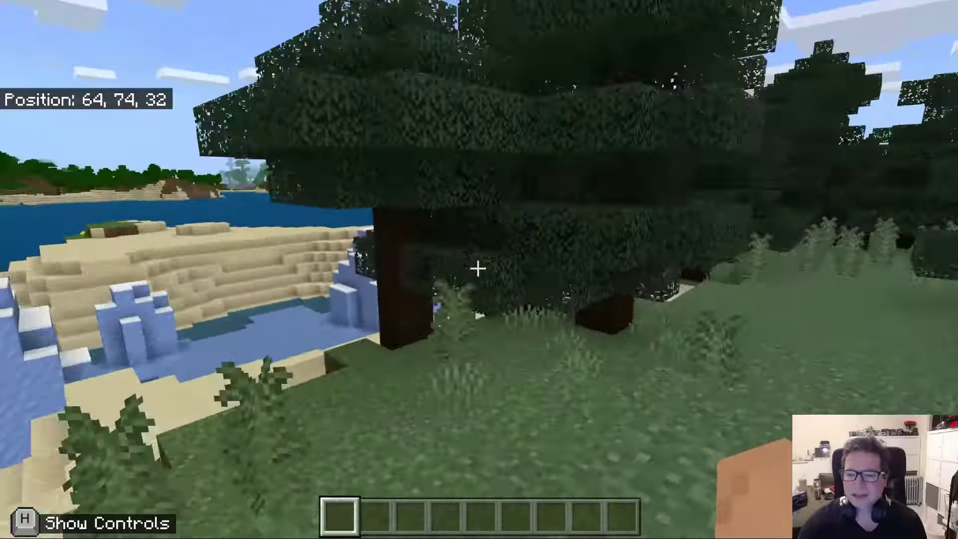
pyautogui.press('w')
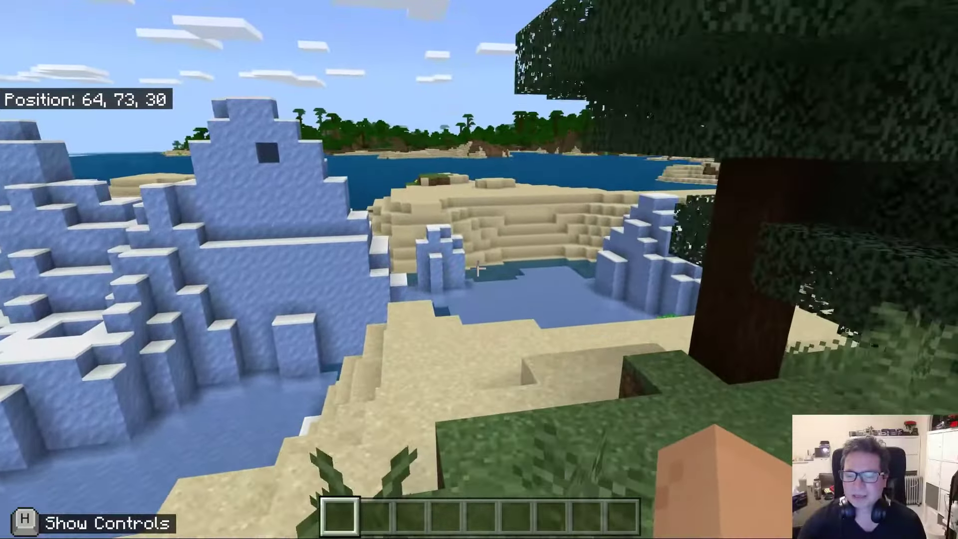
pyautogui.press('w')
pyautogui.press('w')
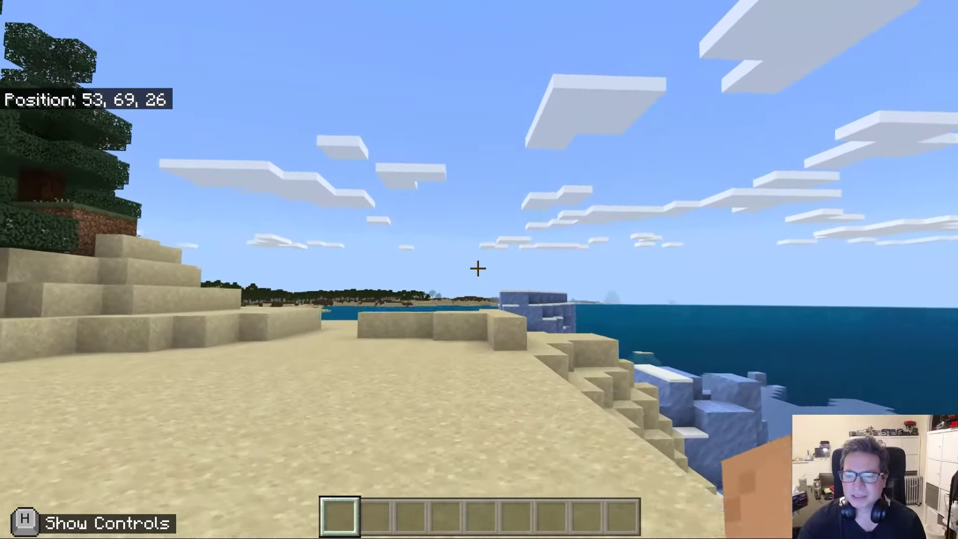
# Climb the sand slope and roam through the spruce forest back toward the dirt ledge
pyautogui.press('w')
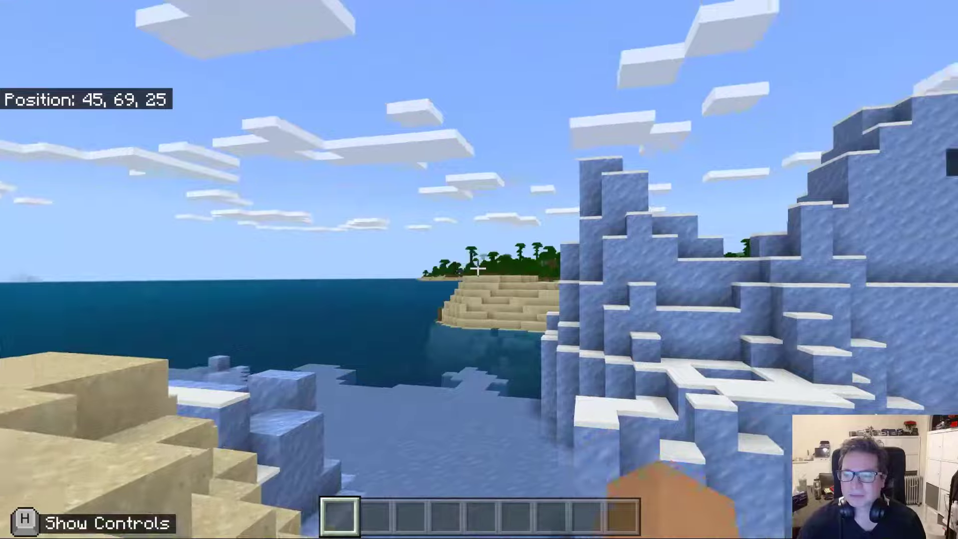
pyautogui.press('w')
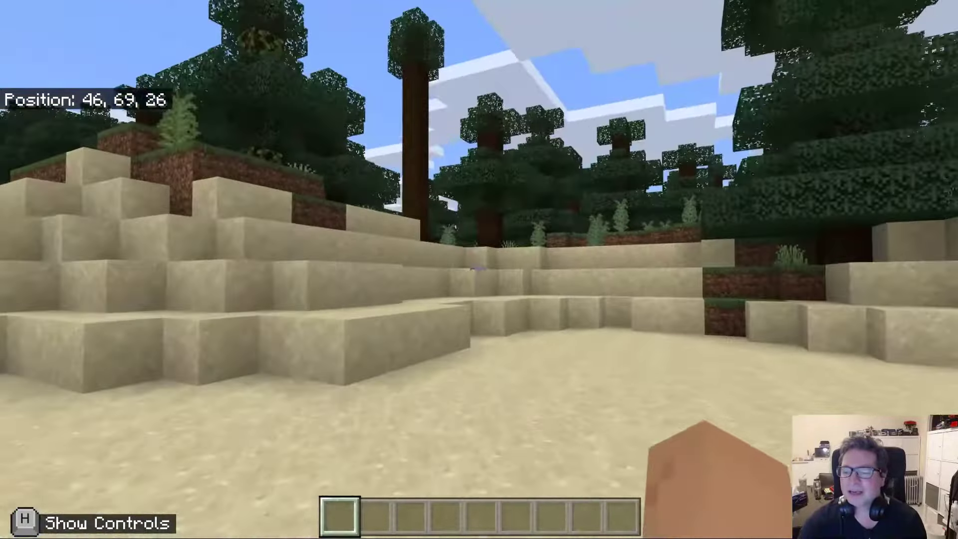
pyautogui.press('w')
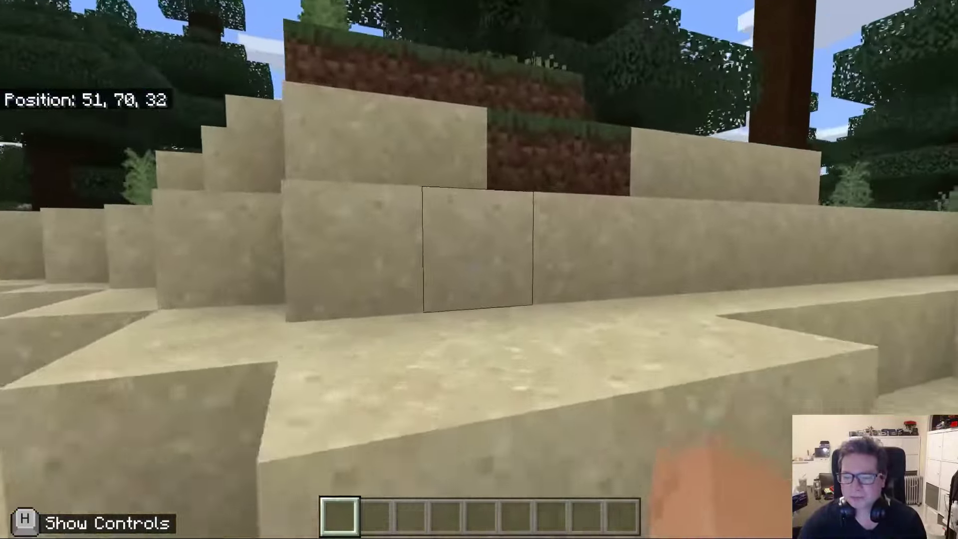
pyautogui.press('w')
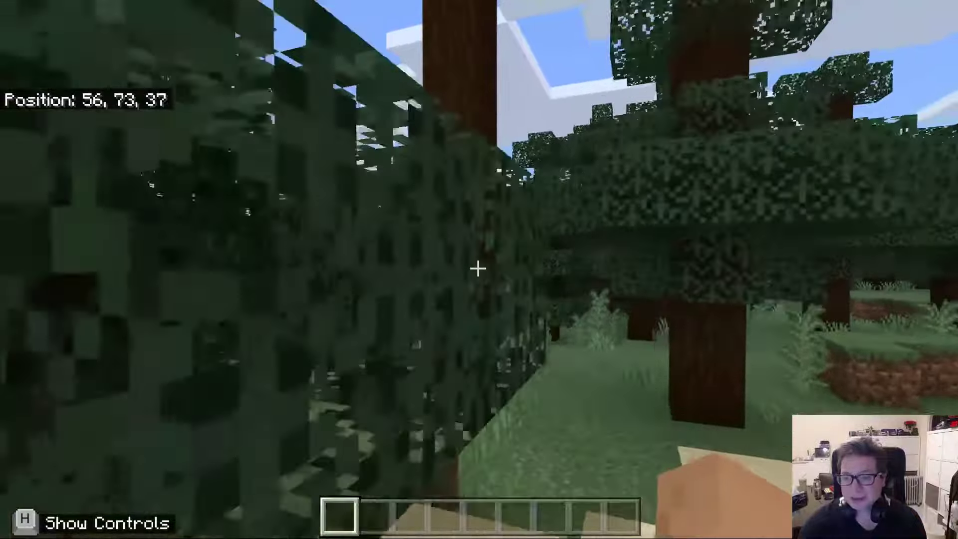
pyautogui.press('w')
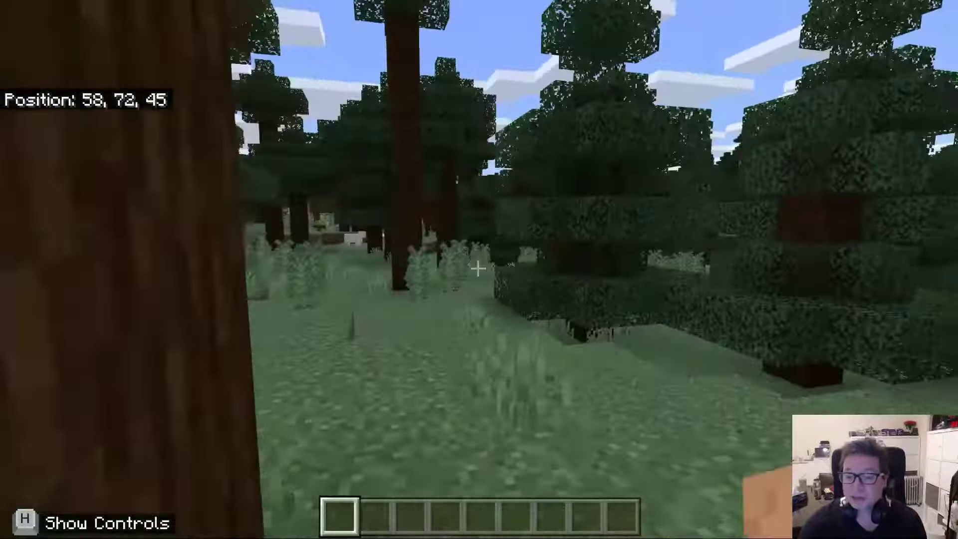
pyautogui.press('w')
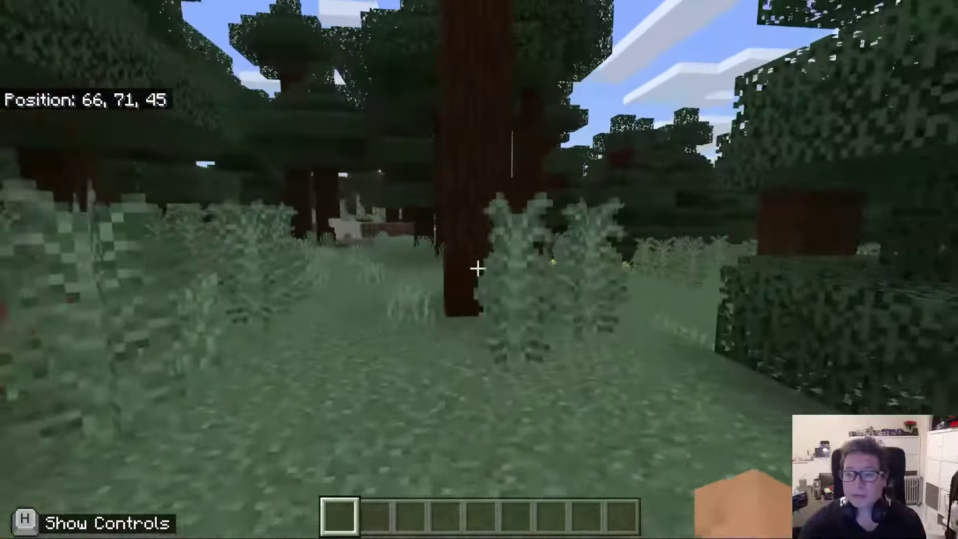
pyautogui.press('w')
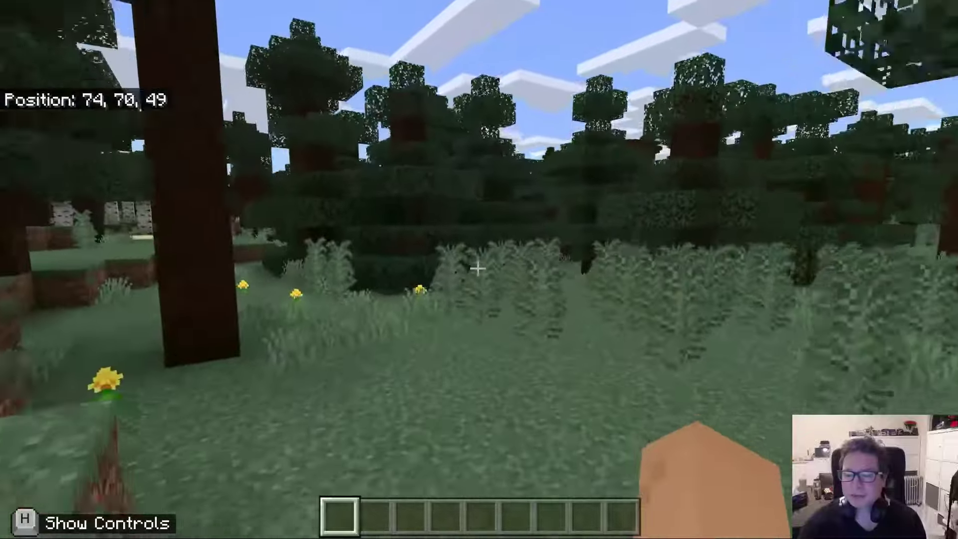
pyautogui.press('w')
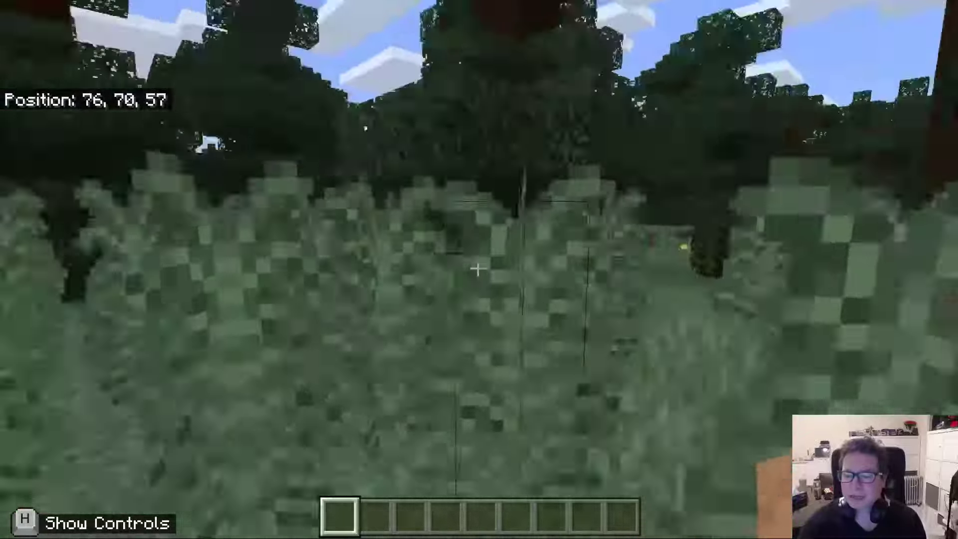
pyautogui.press('w')
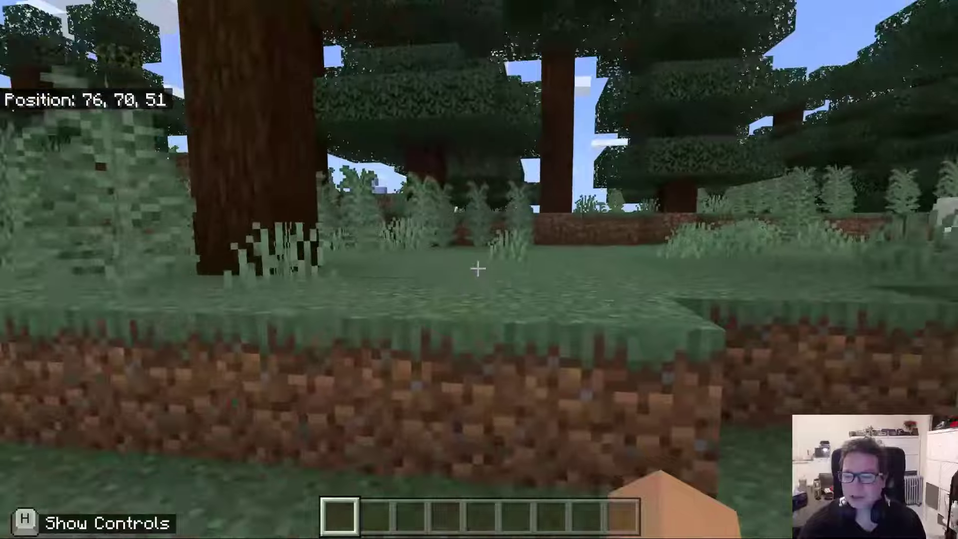
pyautogui.press('w')
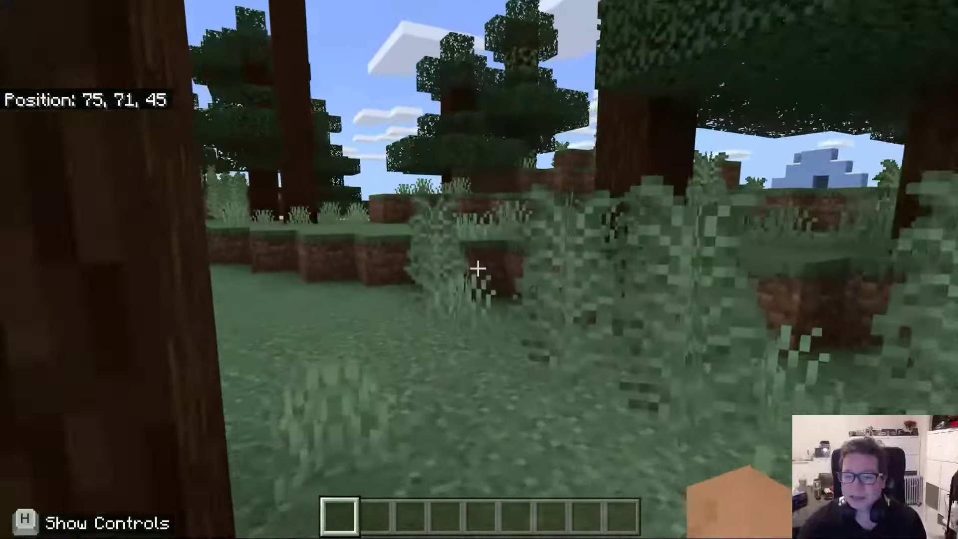
pyautogui.press('w')
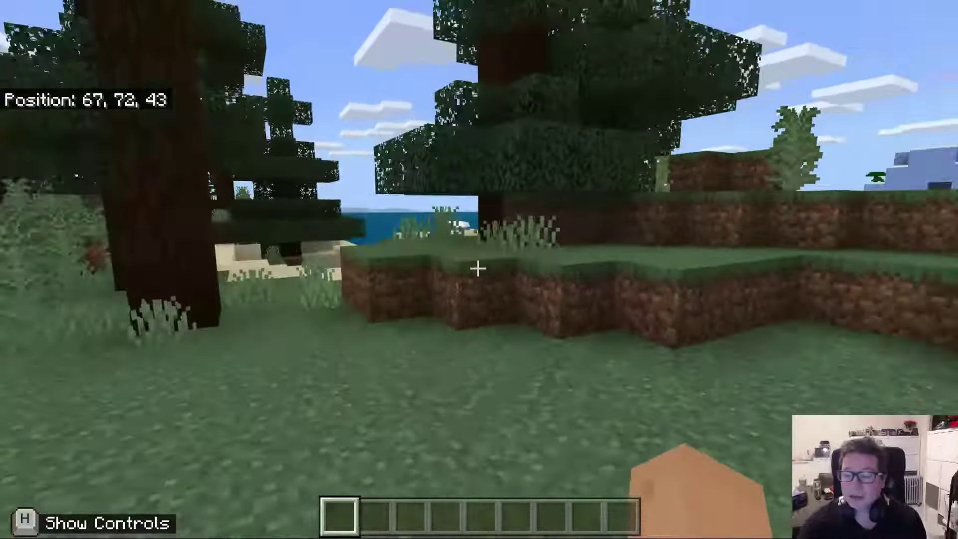